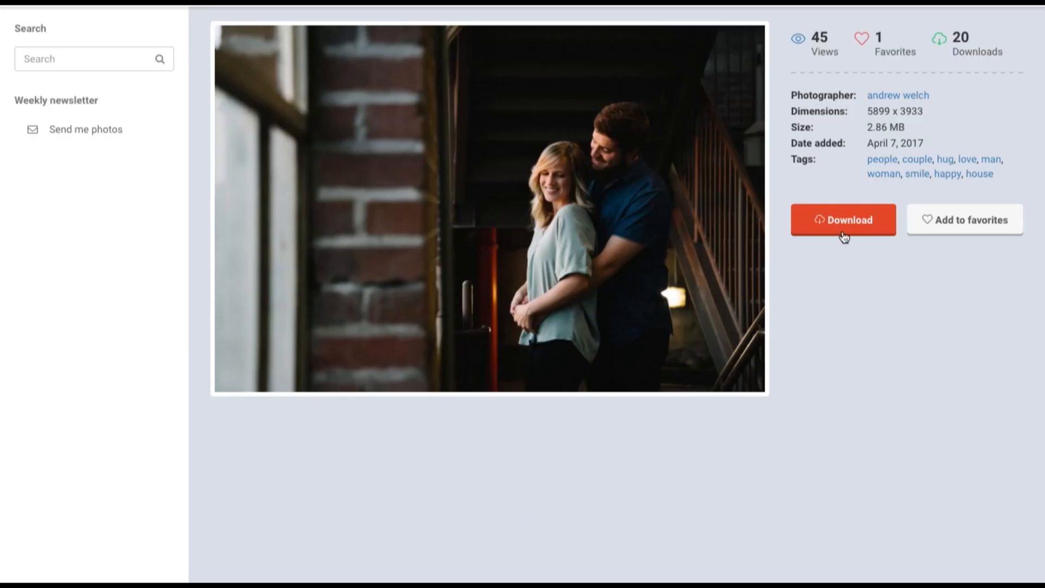
Download the stock photo of the embracing couple and the one of the ponytailed woman facing a framed picture.
click(844, 235)
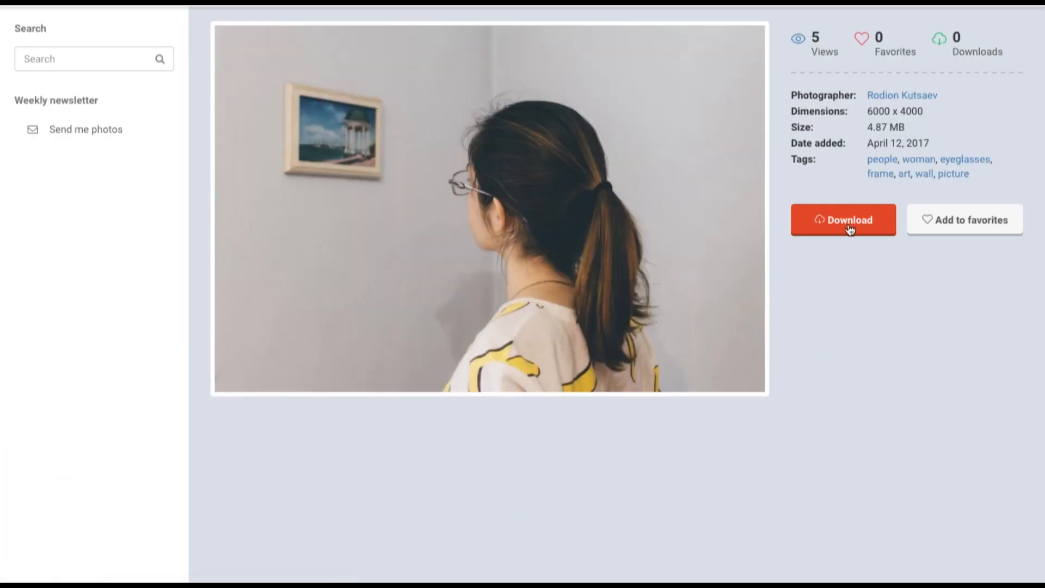
click(846, 233)
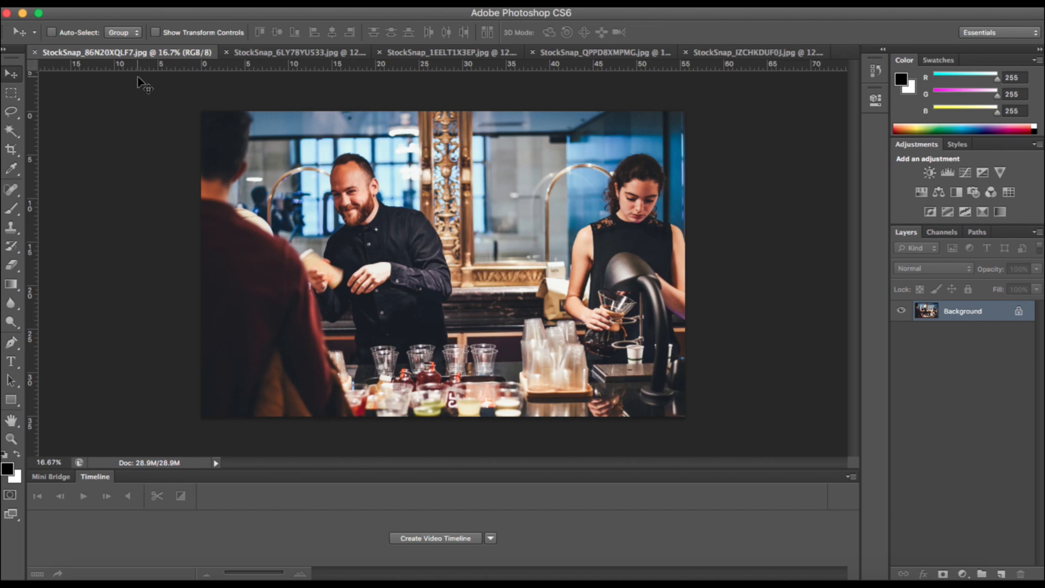
In the couple photo, use Liquify to stretch the man's nose into a long point reaching the woman's face.
click(242, 55)
click(479, 52)
click(562, 54)
click(729, 52)
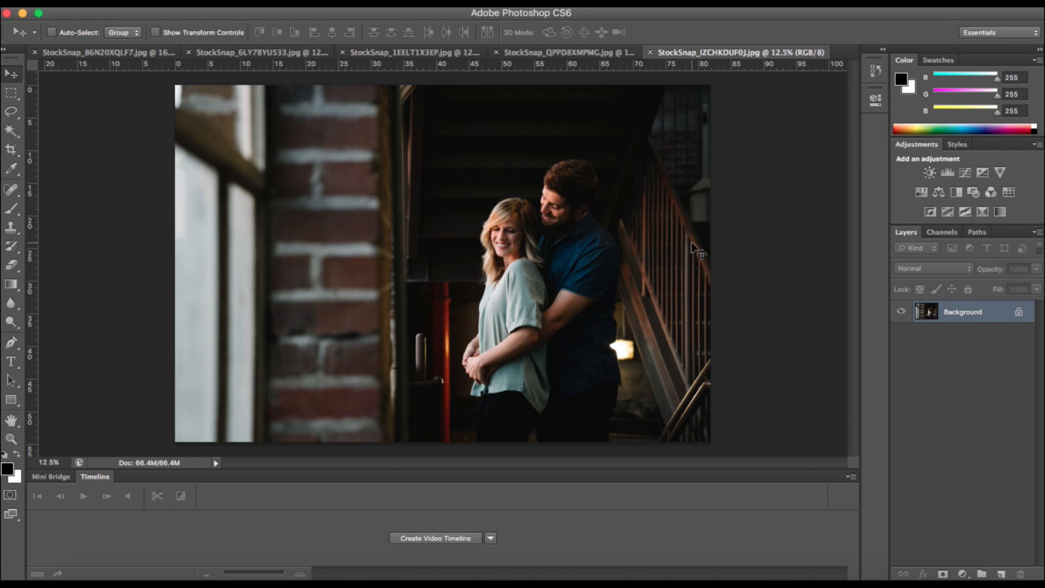
key(super+shift+x)
drag(551, 220, 515, 249)
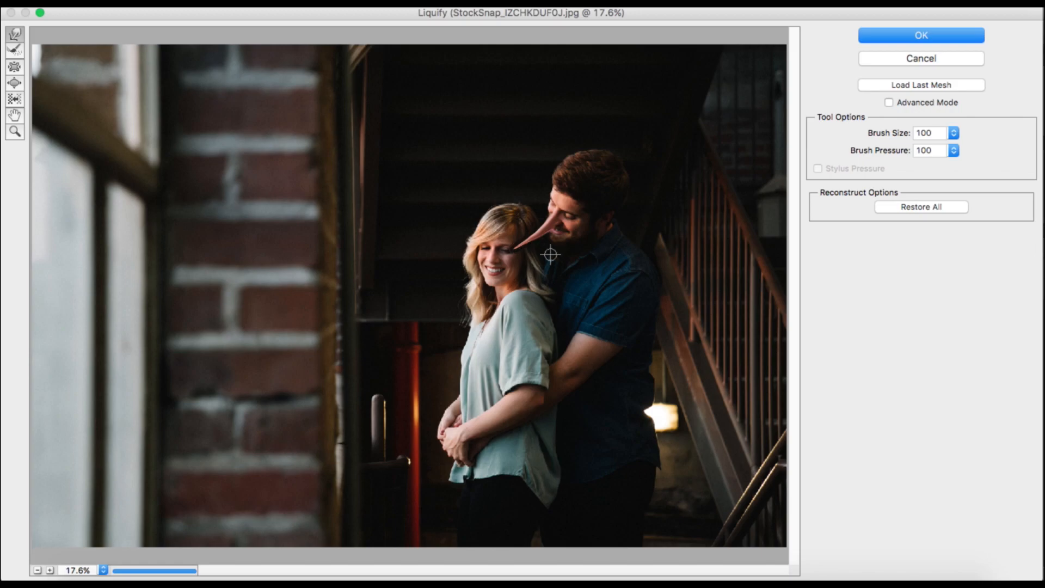
key(Return)
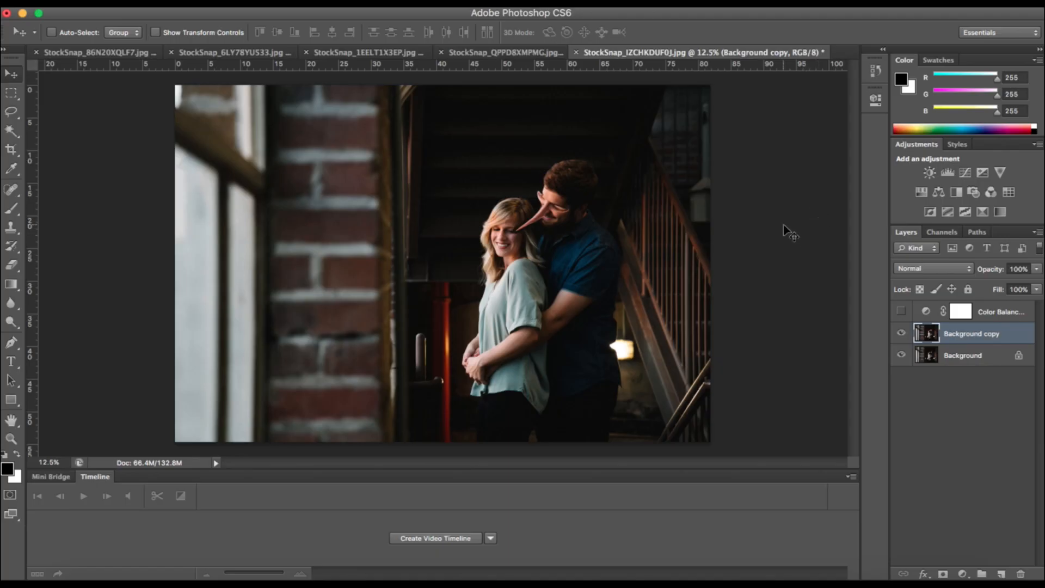
Set the Color Balance adjustment to +100 green for midtones, shadows and highlights, and reveal it only over the man's head by painting its mask.
drag(732, 188, 799, 188)
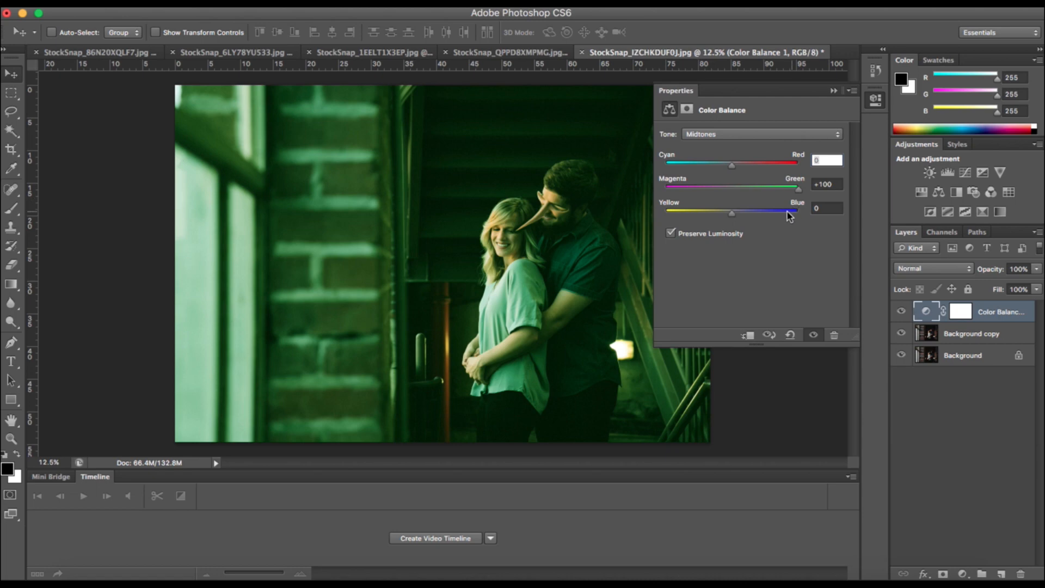
click(733, 134)
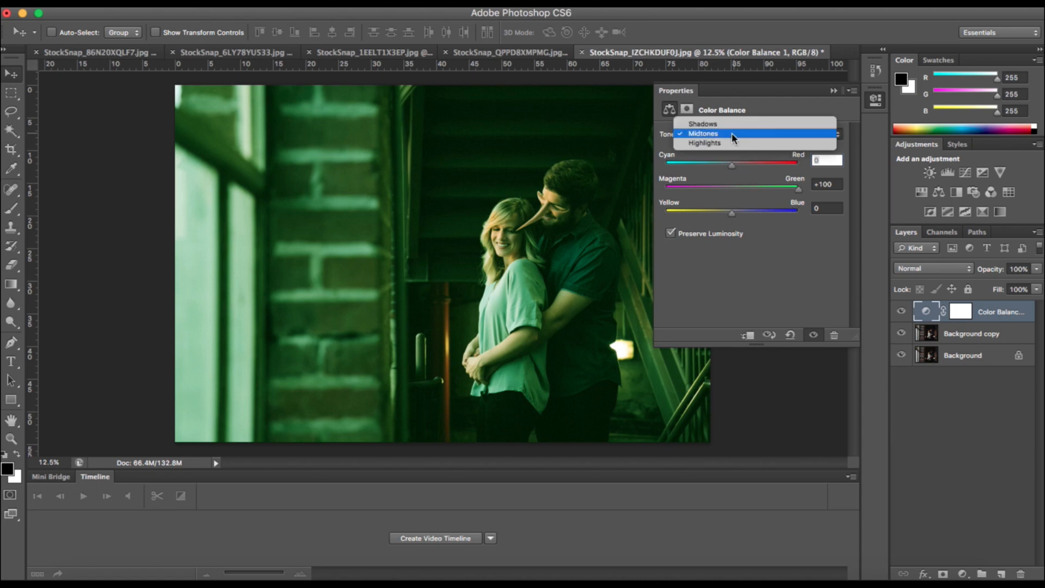
click(736, 122)
drag(743, 190, 799, 190)
click(754, 134)
click(754, 155)
drag(733, 190, 799, 191)
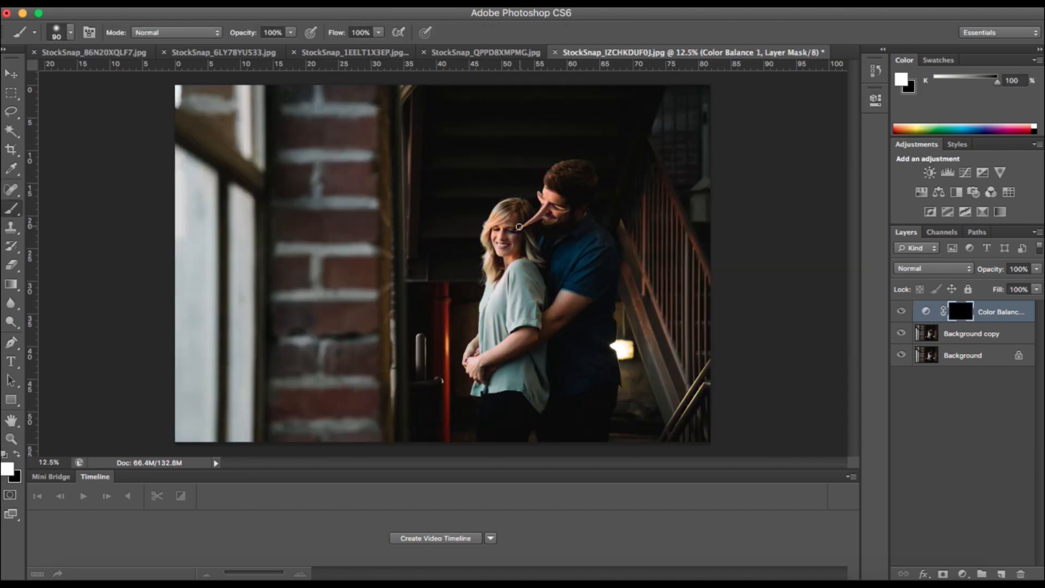
mouse_move(516, 230)
mouse_down()
mouse_move(543, 212)
mouse_move(541, 197)
mouse_move(559, 199)
mouse_move(564, 216)
mouse_up()
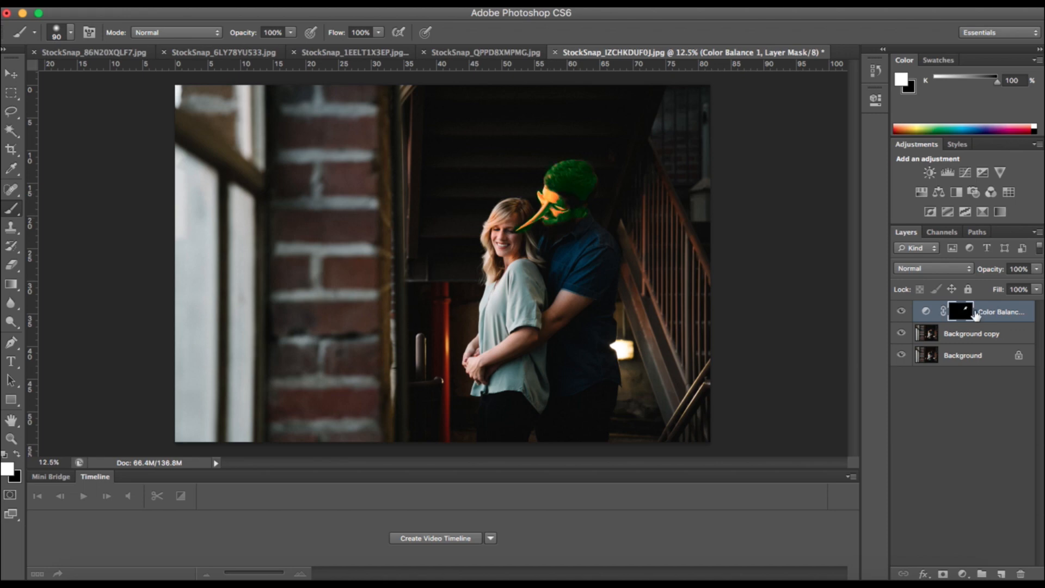
Add a Hue/Saturation adjustment and shift the hue to turn the man's hair purple.
click(922, 192)
drag(751, 186, 773, 186)
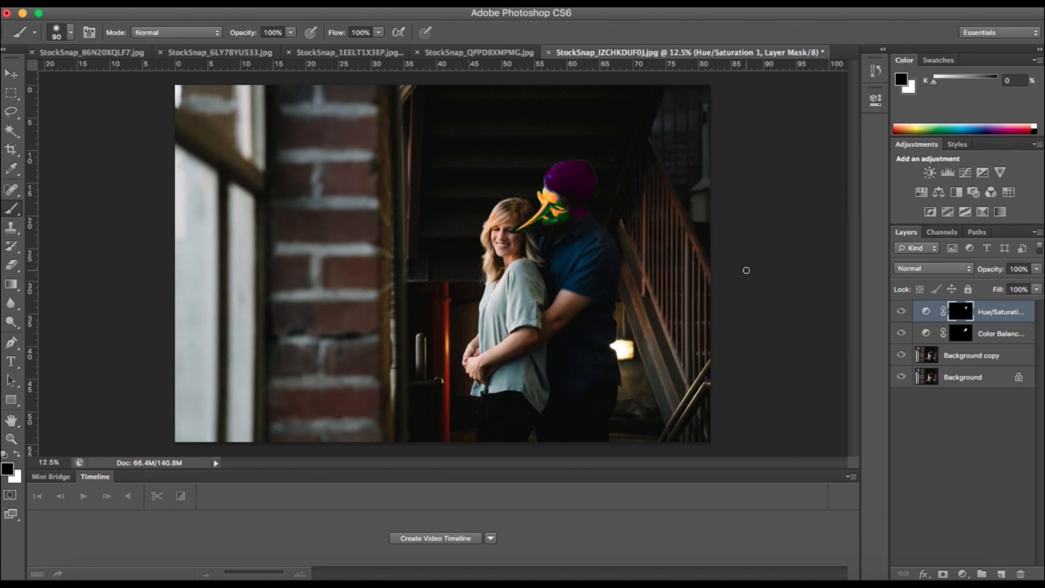
Liquify the Background copy layer, enlarging the man's bent arm with the Bloat tool at brush size 100.
click(988, 361)
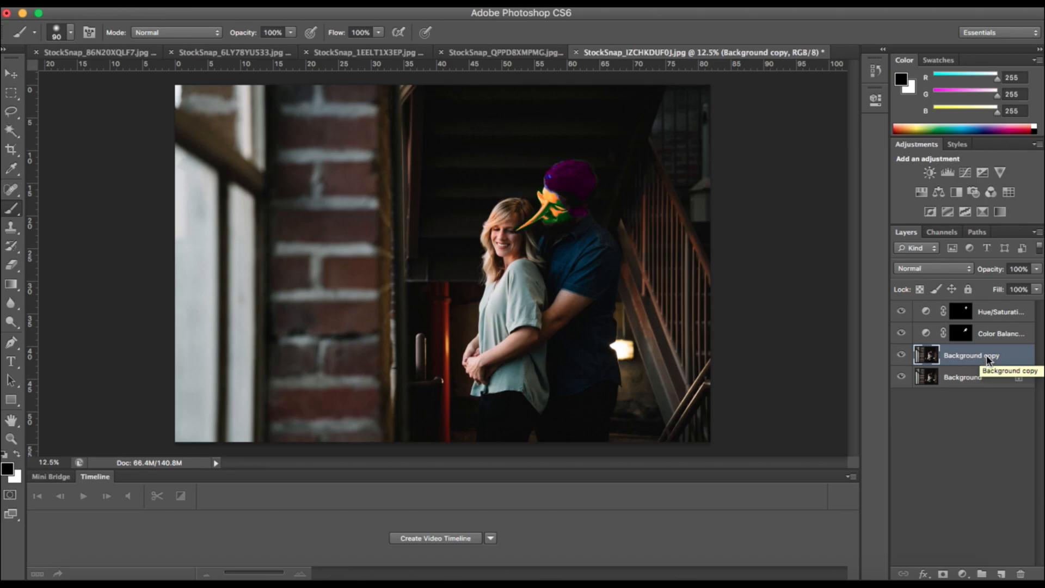
key(shift+super+x)
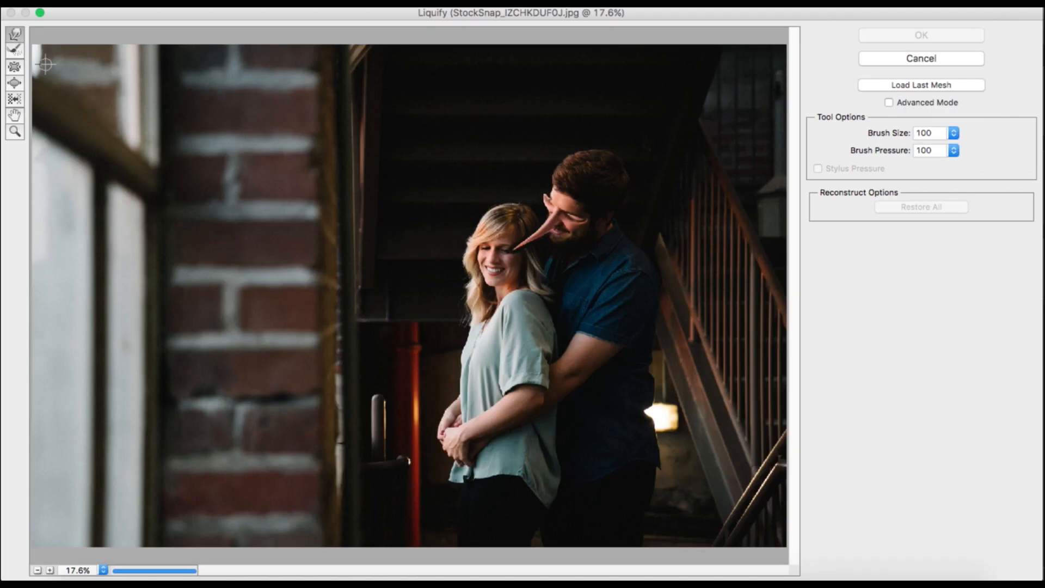
click(15, 83)
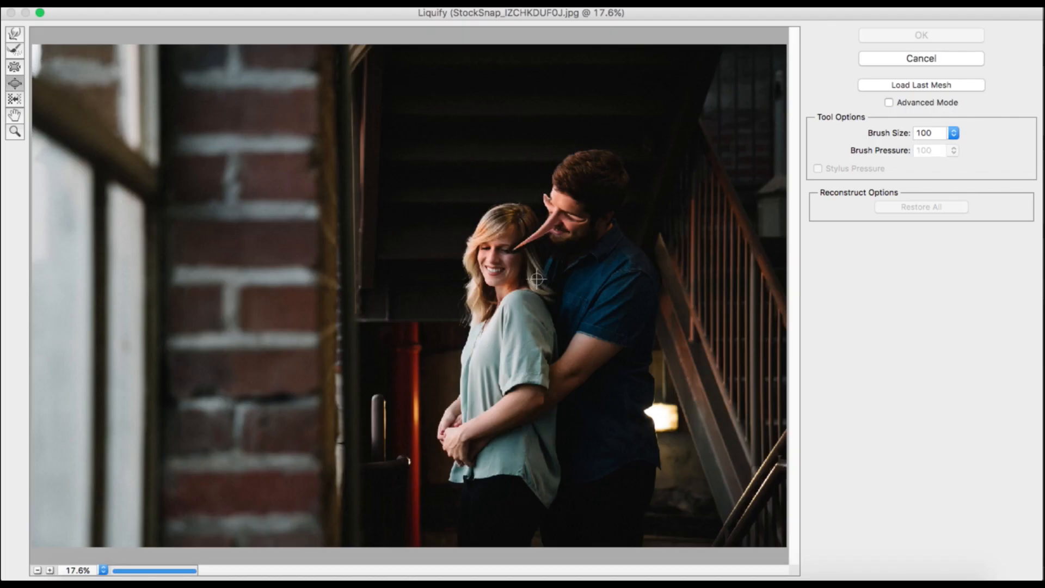
click(609, 354)
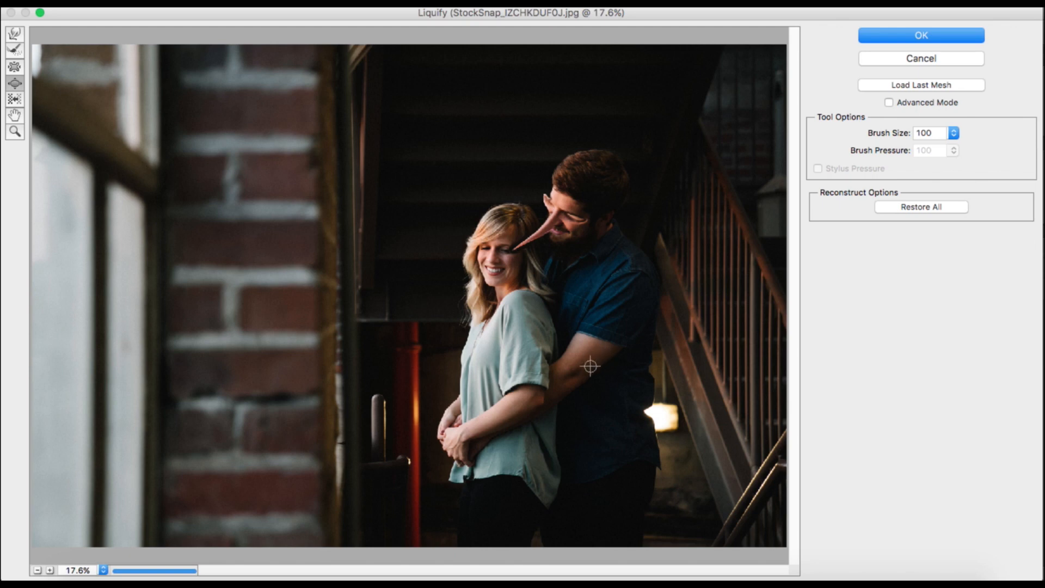
click(577, 381)
key(w)
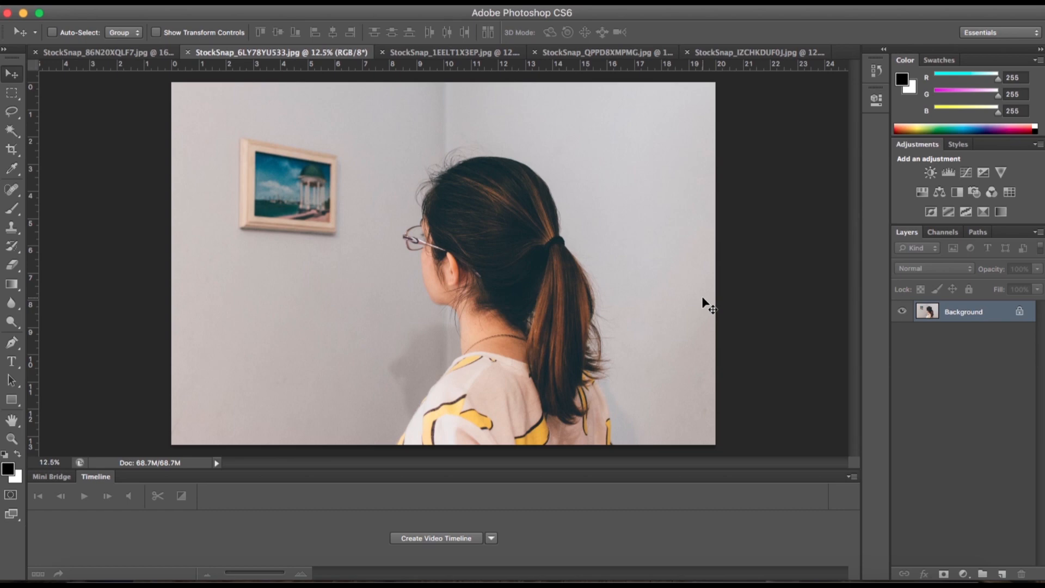
Duplicate the background layer of the ponytailed woman's photo and start a free transform on the copy.
key(ctrl+j)
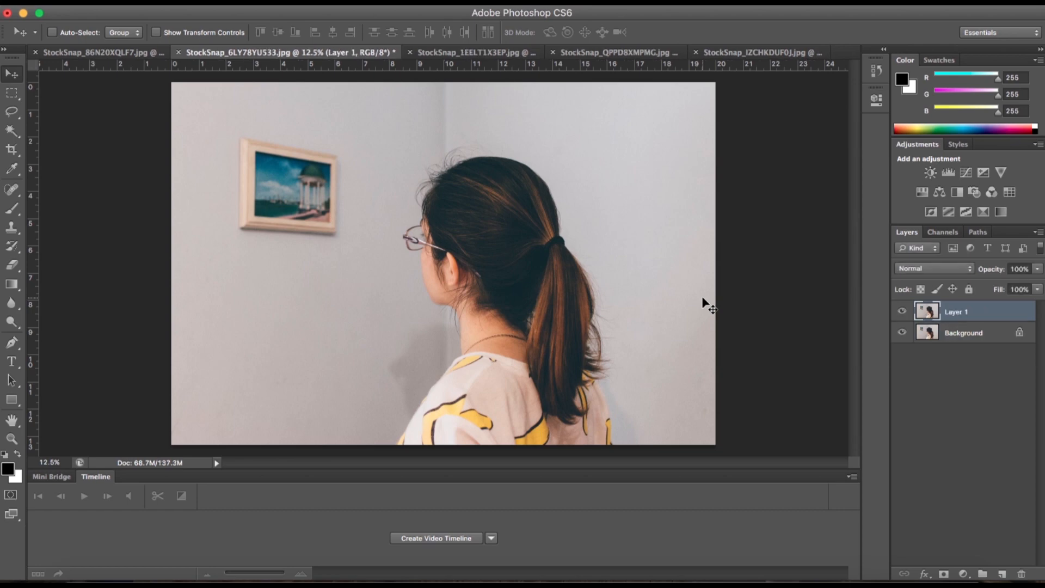
key(ctrl+t)
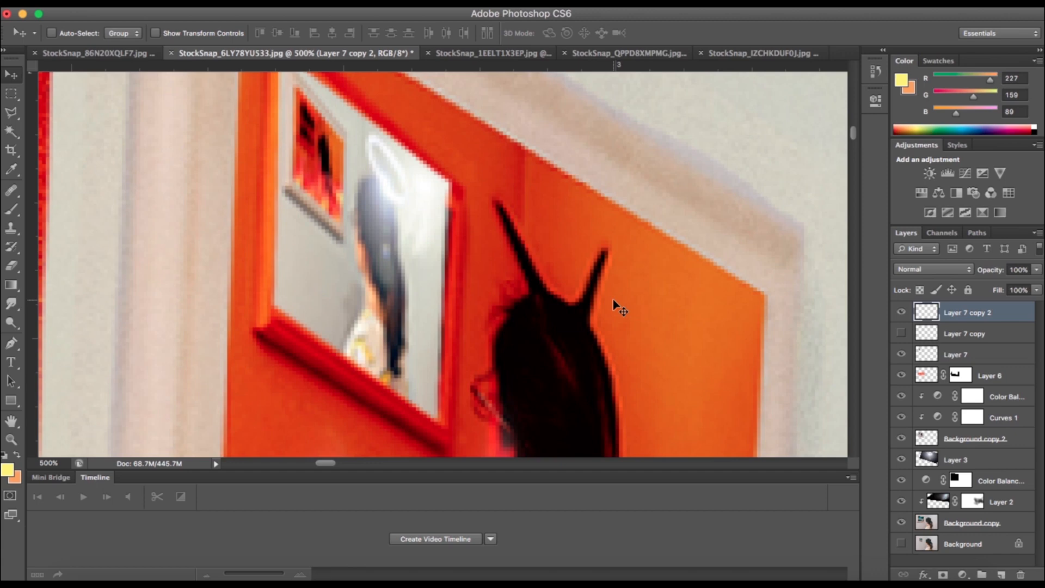
Examine the nested angel and devil pictures from the innermost frame outward to the whole composition.
key(ctrl+minus)
key(ctrl+minus)
key(ctrl+minus)
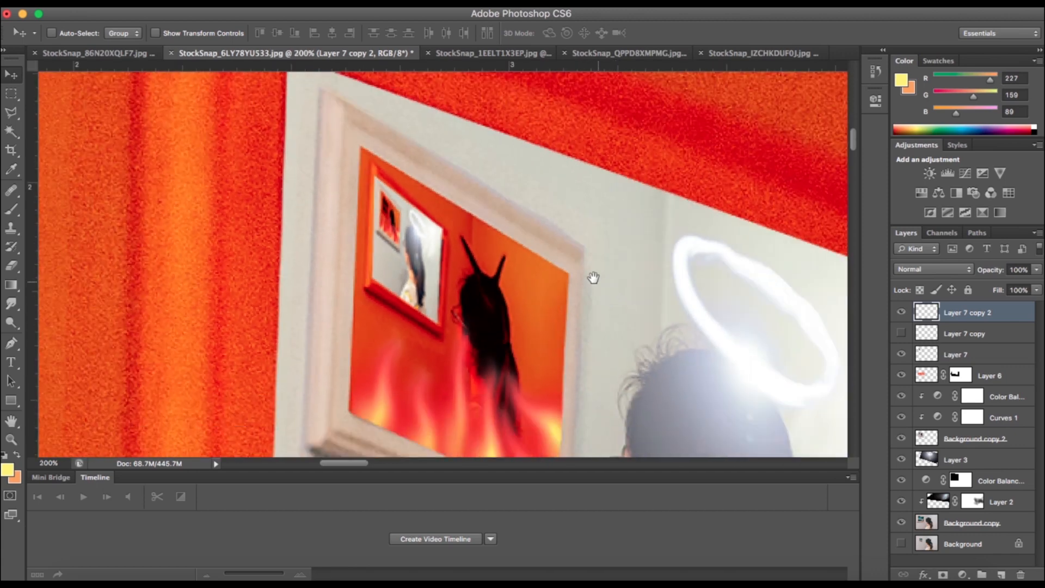
drag(594, 278, 566, 256)
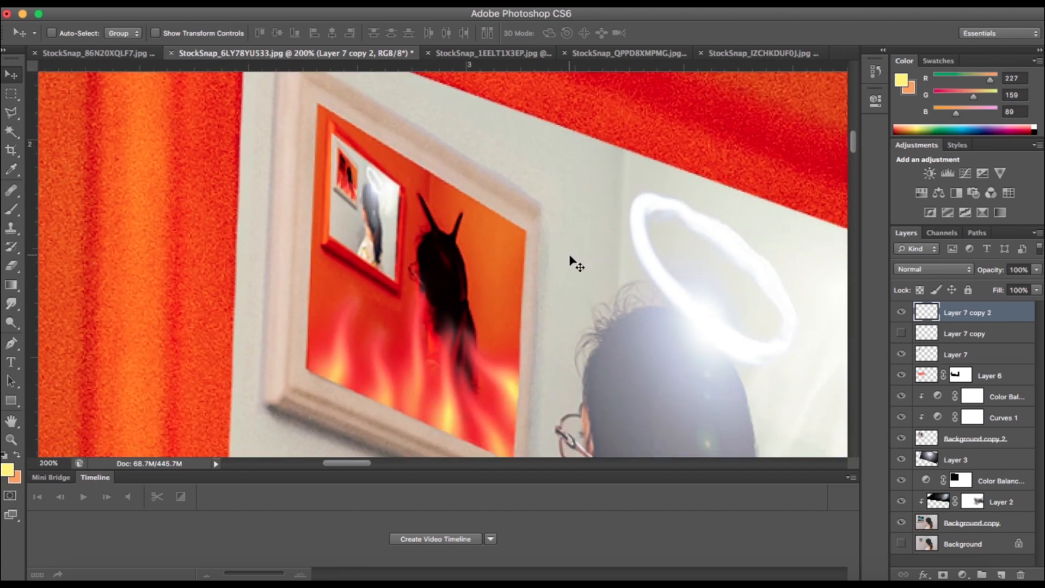
key(ctrl+minus)
key(ctrl+minus)
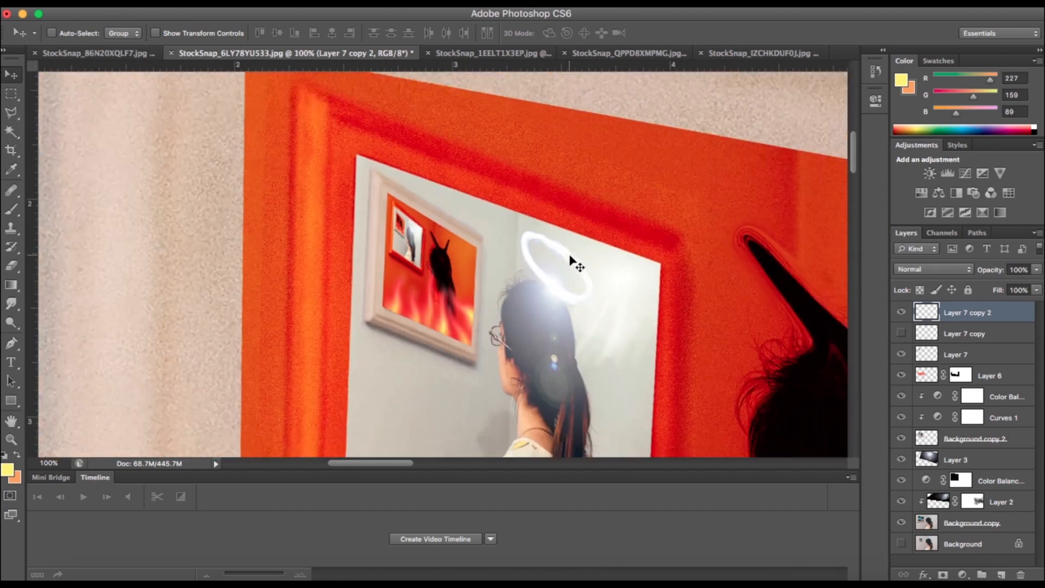
drag(581, 294, 527, 264)
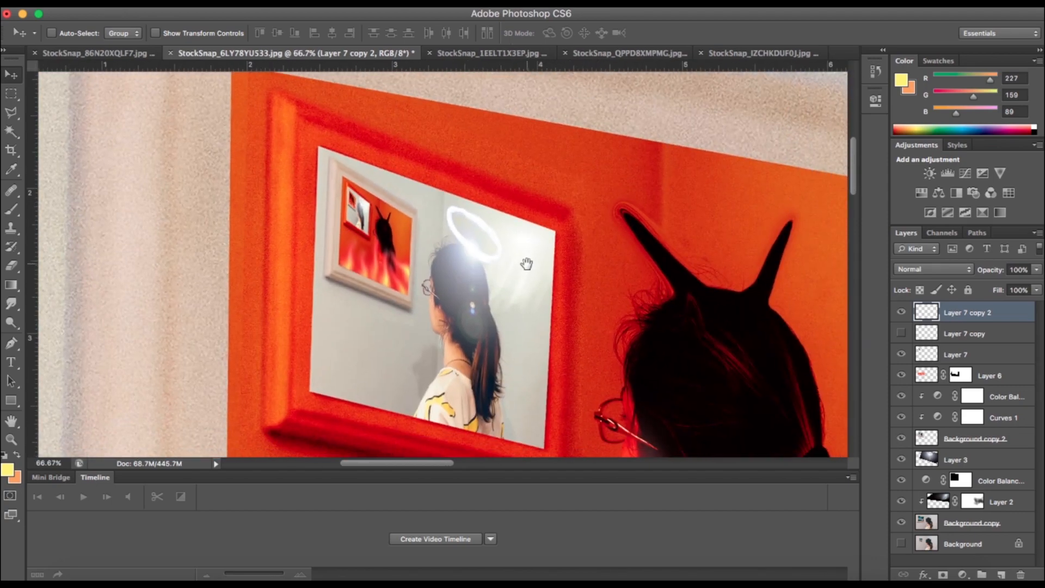
key(ctrl+minus)
key(ctrl+minus)
drag(550, 294, 505, 232)
key(ctrl+minus)
key(ctrl+minus)
key(ctrl+minus)
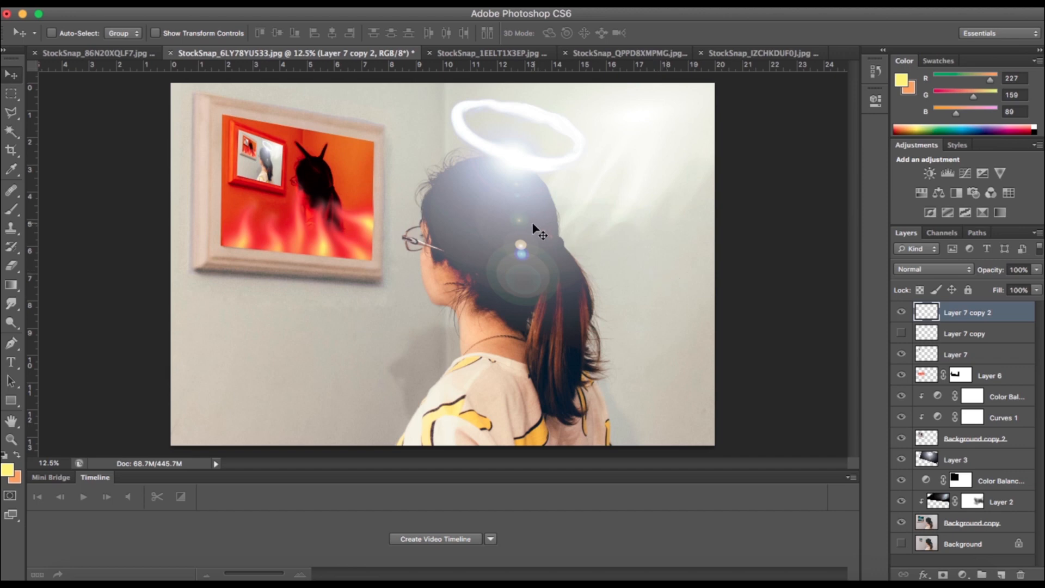
Inspect the details inside the framed devil picture and its nested frames, ending on the full image.
key(super+plus)
key(super+plus)
drag(359, 136, 637, 287)
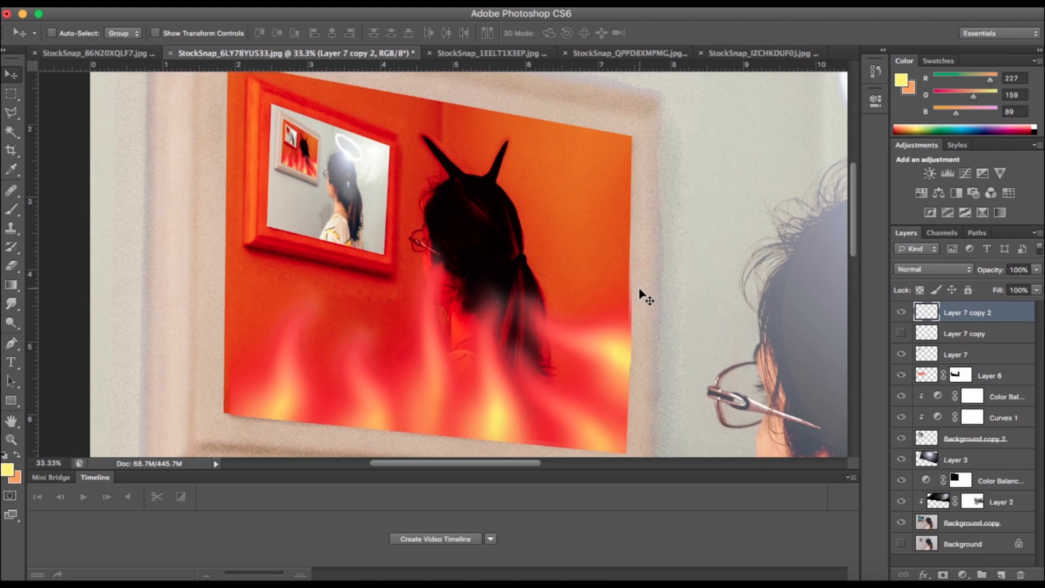
key(ctrl+plus)
key(ctrl+plus)
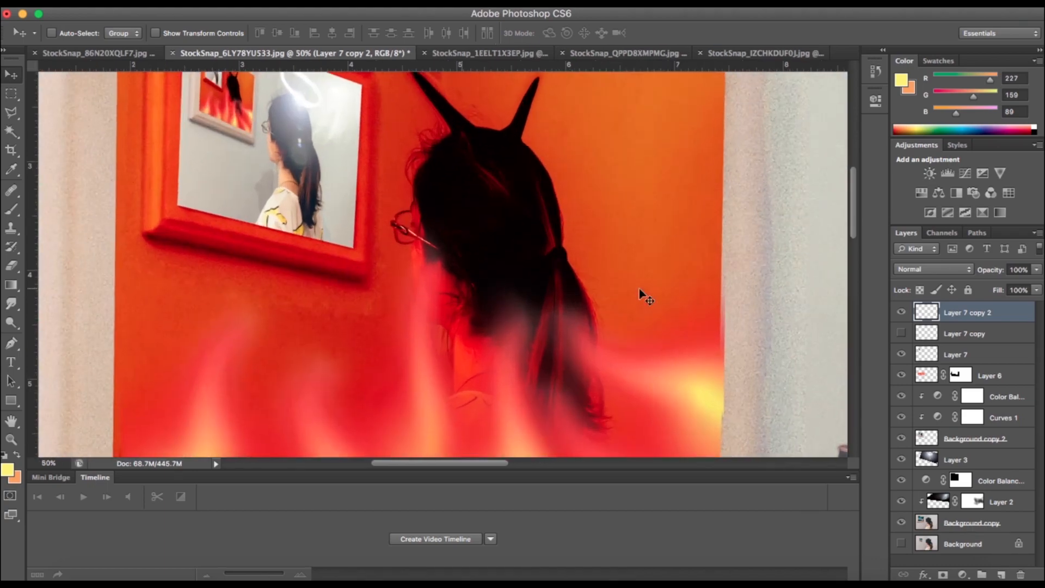
drag(376, 162, 600, 315)
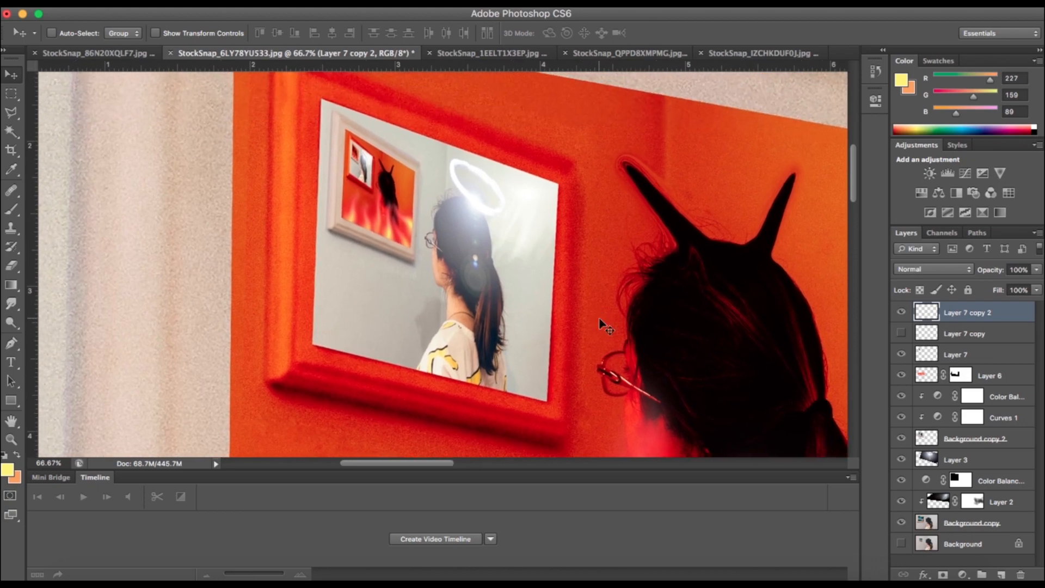
key(super+plus)
key(super+plus)
key(super+plus)
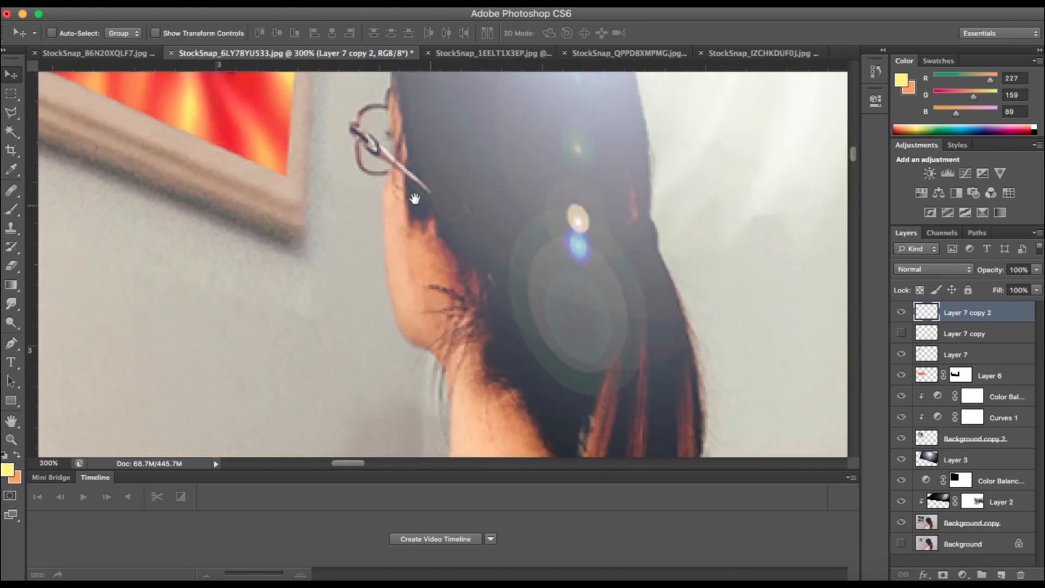
drag(415, 198, 644, 402)
drag(490, 196, 499, 250)
key(super+0)
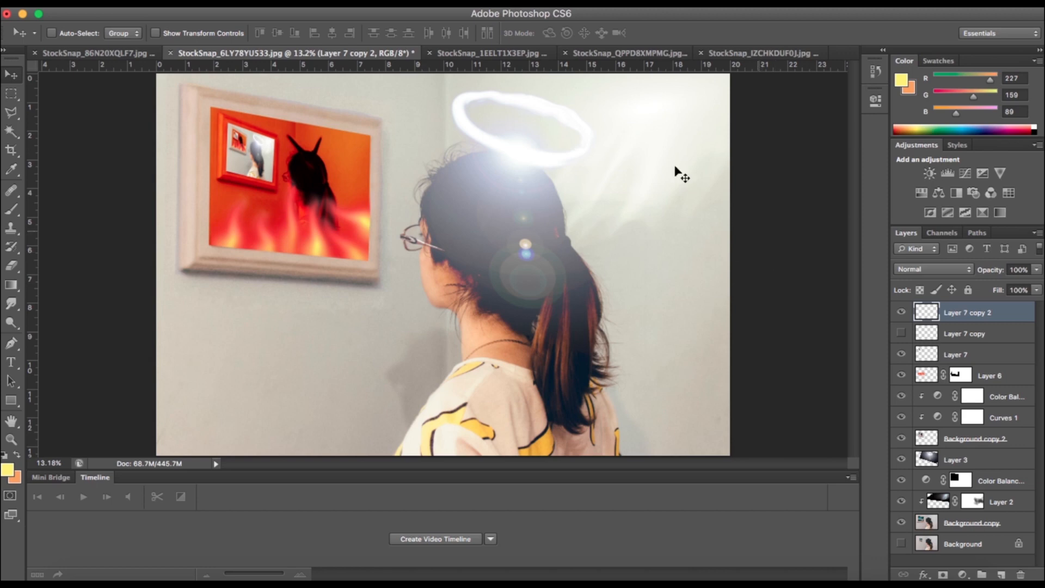
Look over the street photographers photo and the following open photo, ending on the edited couple photo.
click(490, 53)
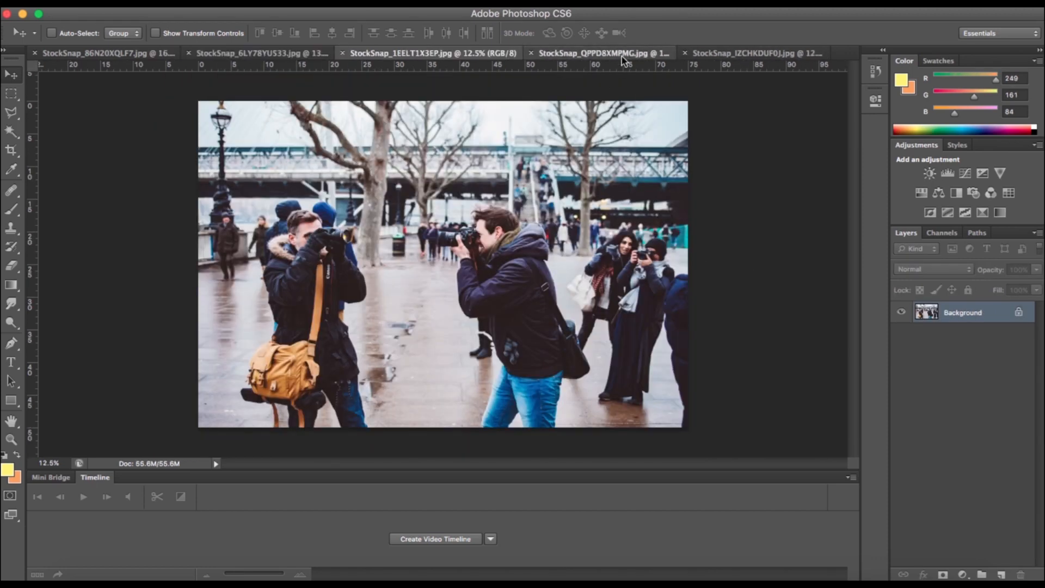
click(621, 54)
click(735, 53)
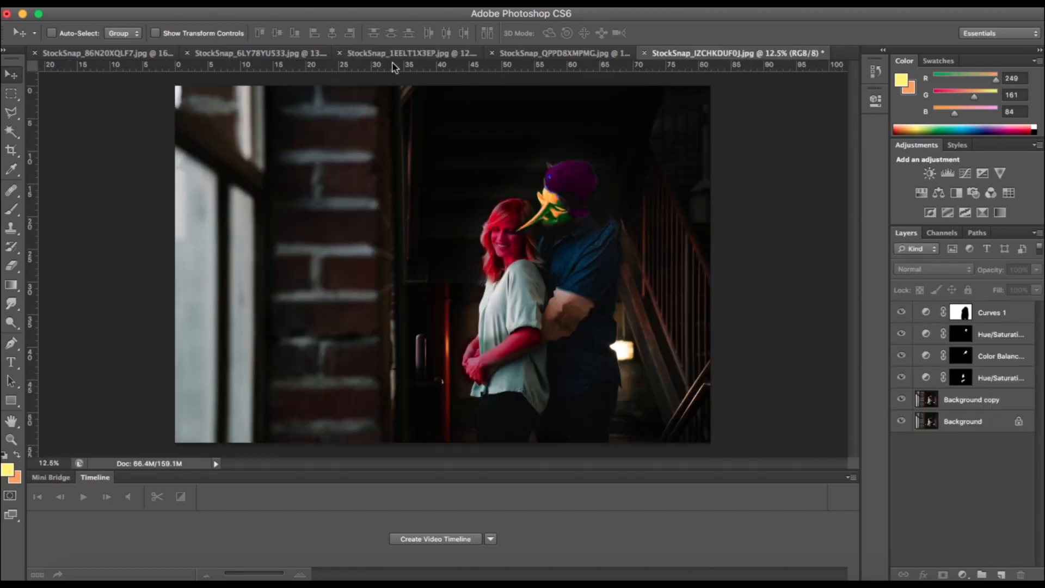